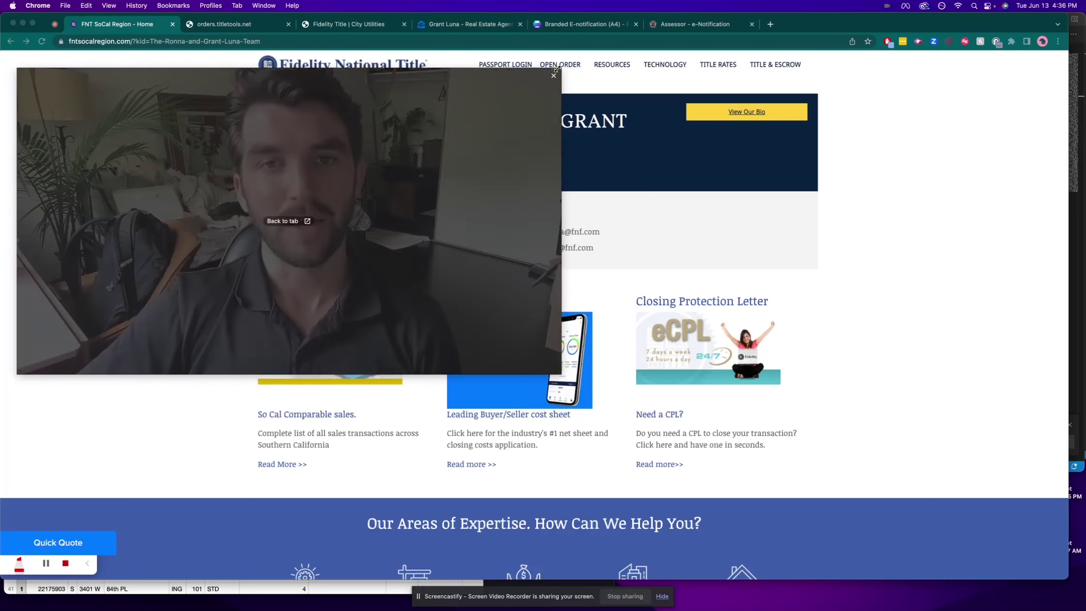
# Step: Bring up the RESOURCES menu on the FNT SoCal site, passing over TITLE & ESCROW and OPEN ORDER
pyautogui.moveTo(125, 280); pyautogui.dragTo(966, 503)
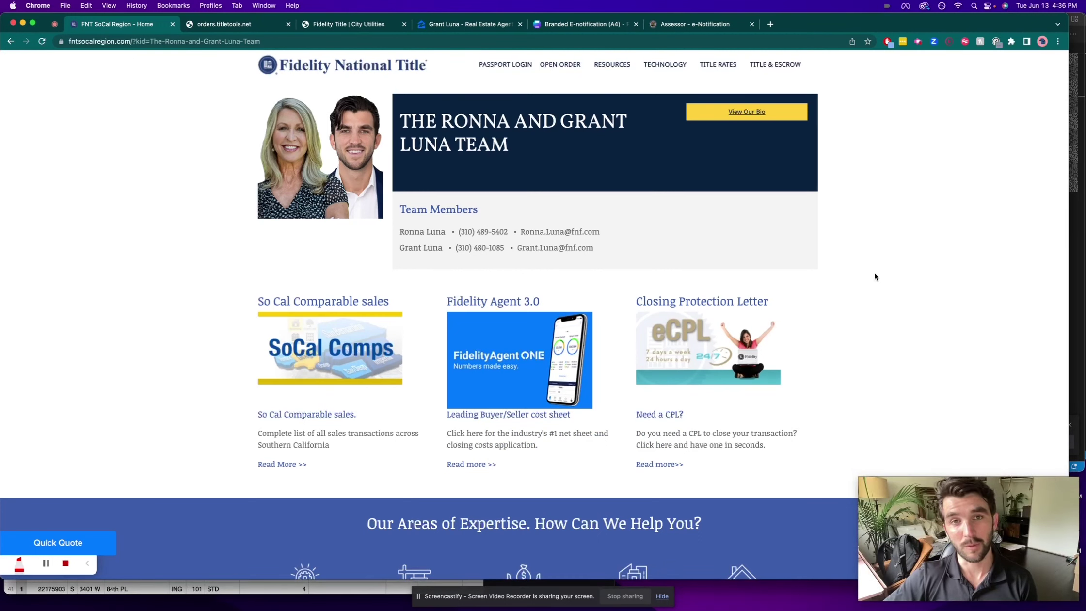
pyautogui.moveTo(777, 64)
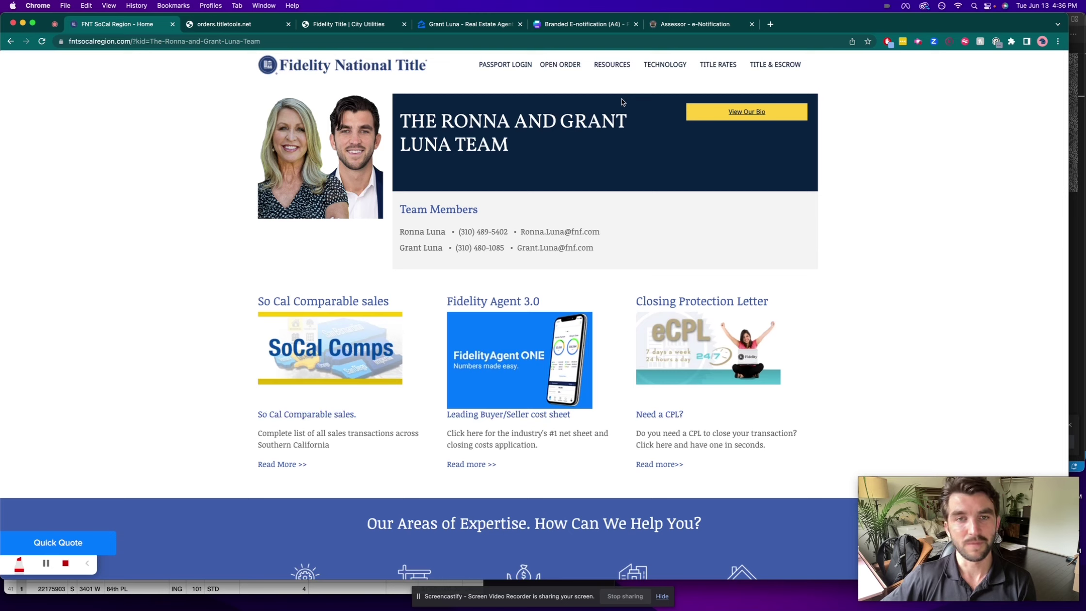
pyautogui.moveTo(558, 71)
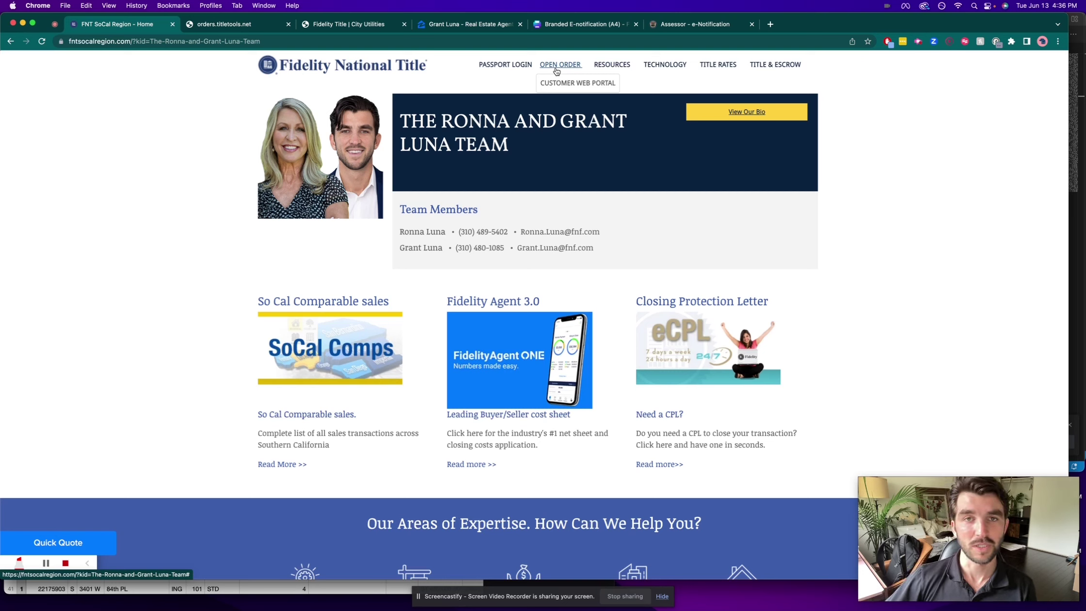
pyautogui.moveTo(607, 66)
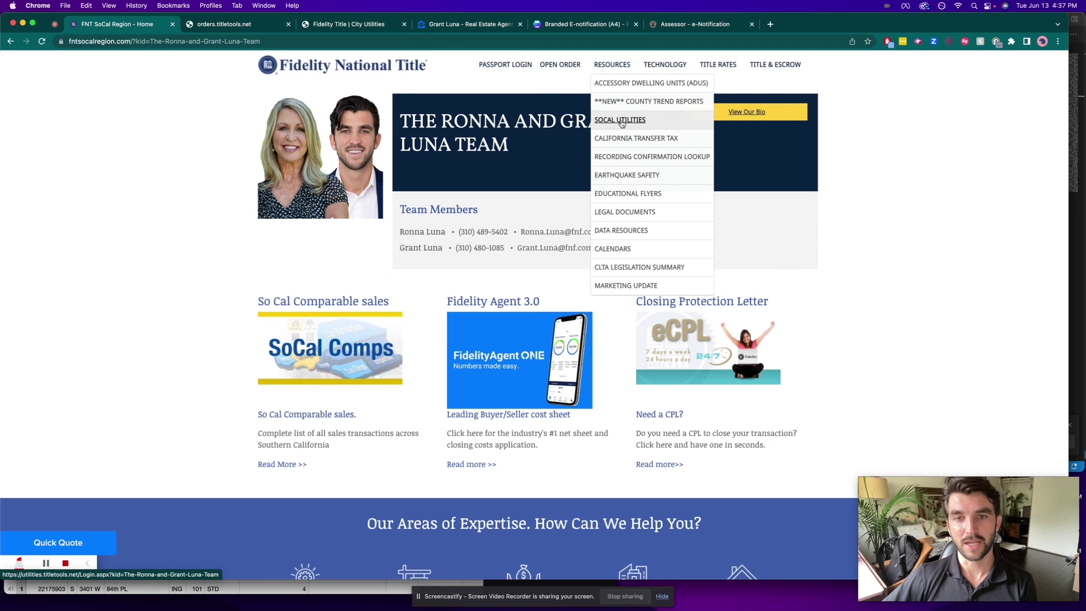
pyautogui.click(646, 158)
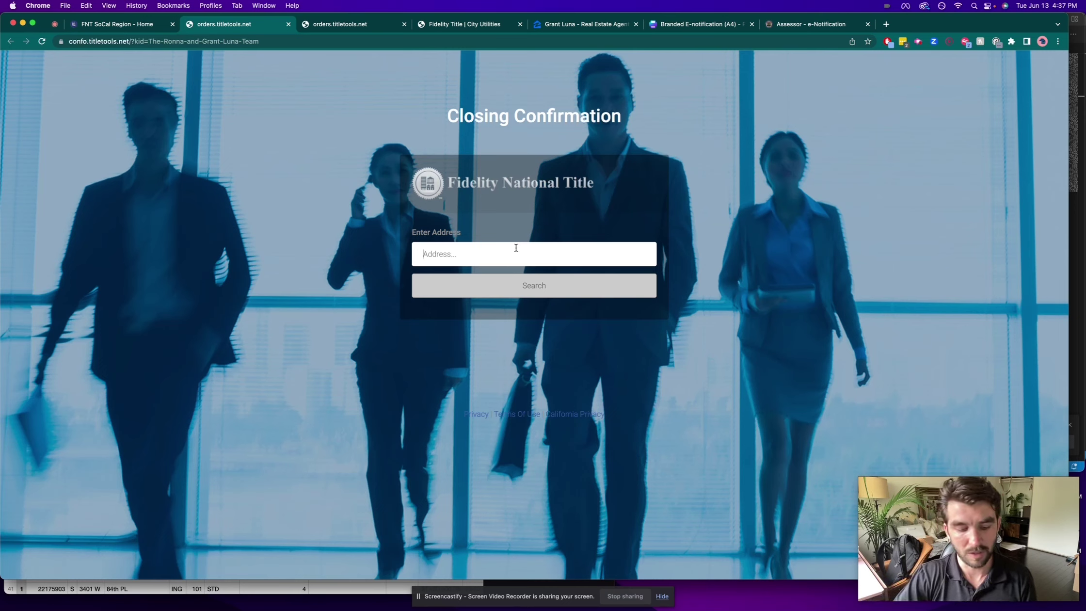
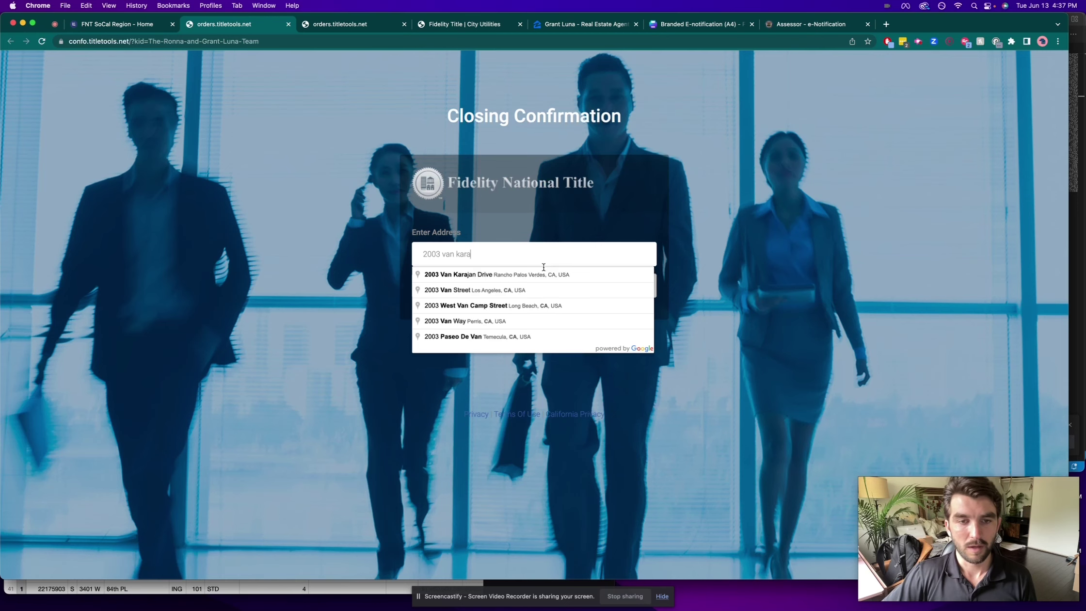
pyautogui.click(544, 274)
pyautogui.click(529, 291)
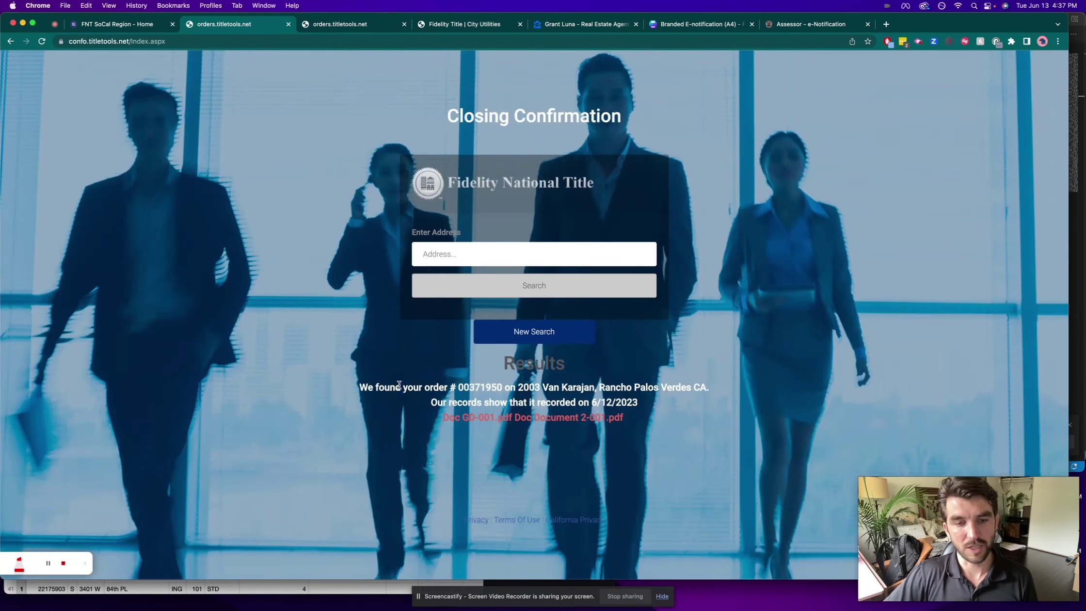
# Step: Point out the order-found and 6/12/2023 recorded lines, then open Doc GD-001.pdf in a new tab
pyautogui.tripleClick(399, 384)
pyautogui.tripleClick(521, 401)
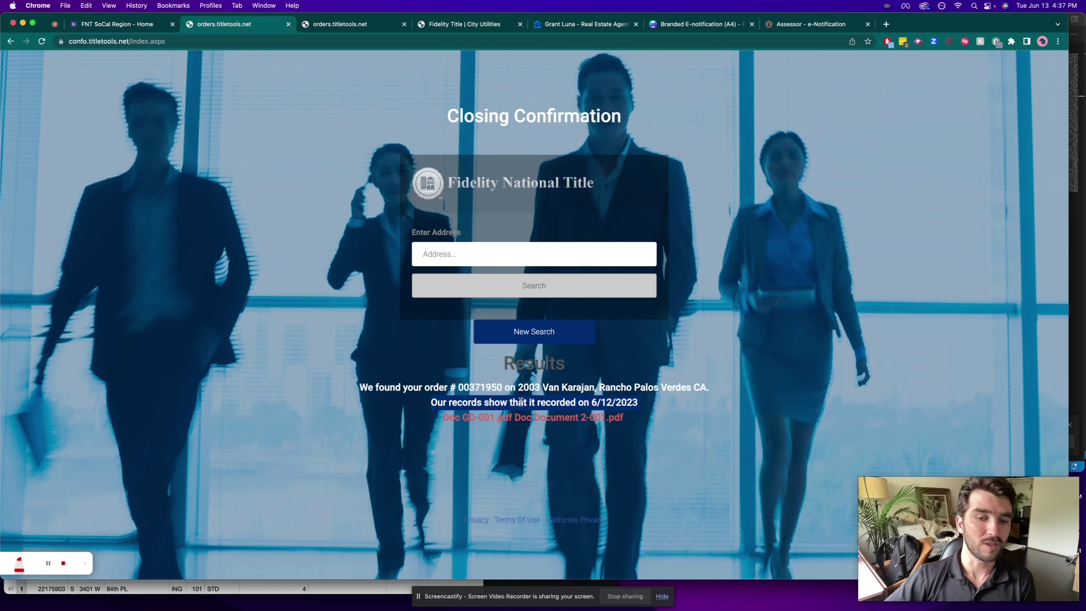
pyautogui.click(521, 402)
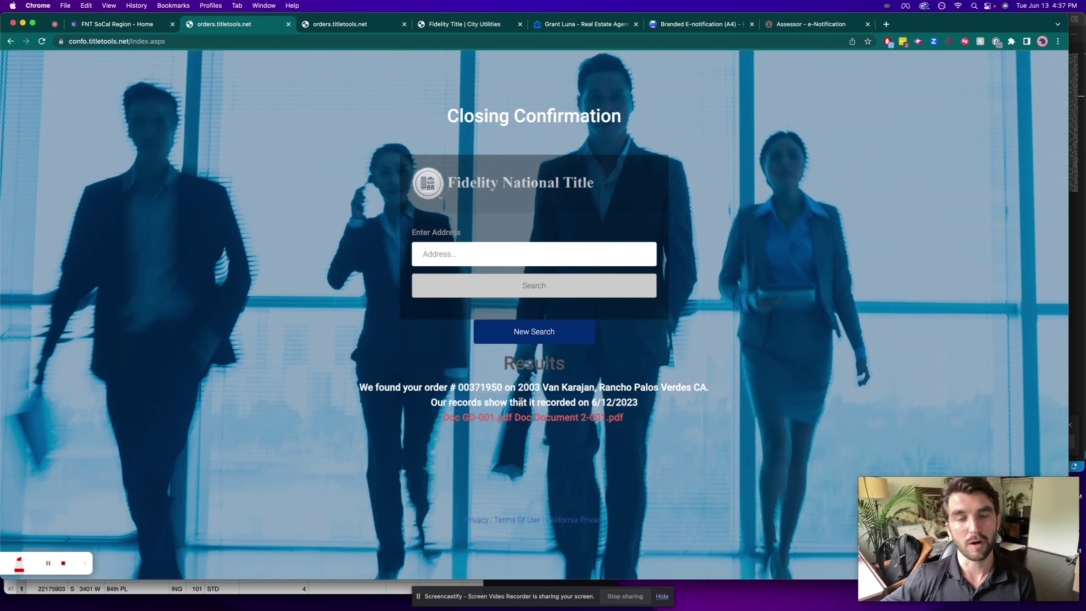
pyautogui.keyDown('super'); pyautogui.click(487, 418); pyautogui.keyUp('super')
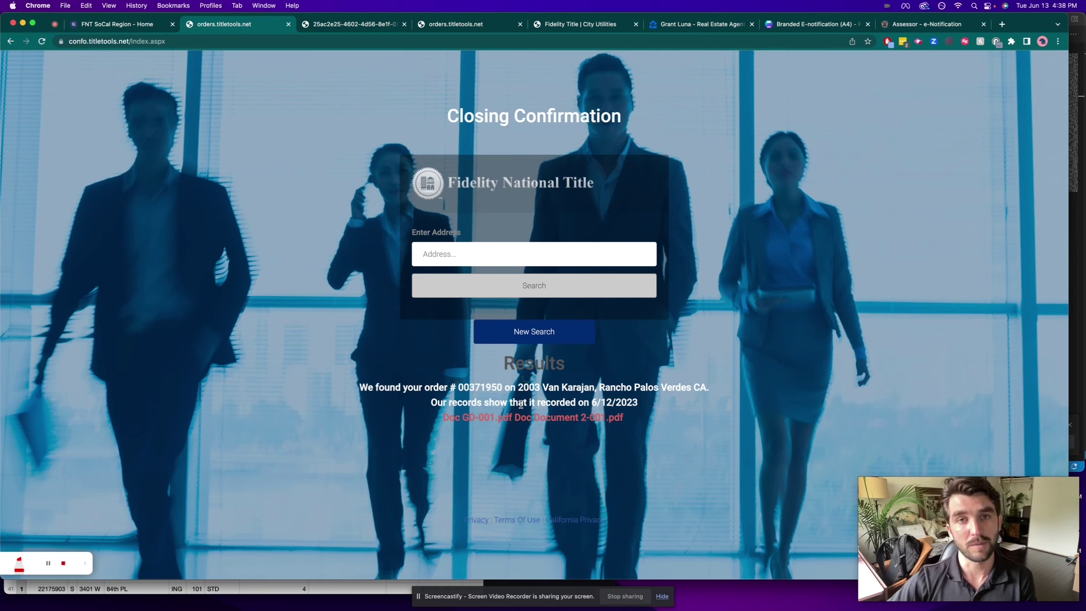
pyautogui.click(374, 30)
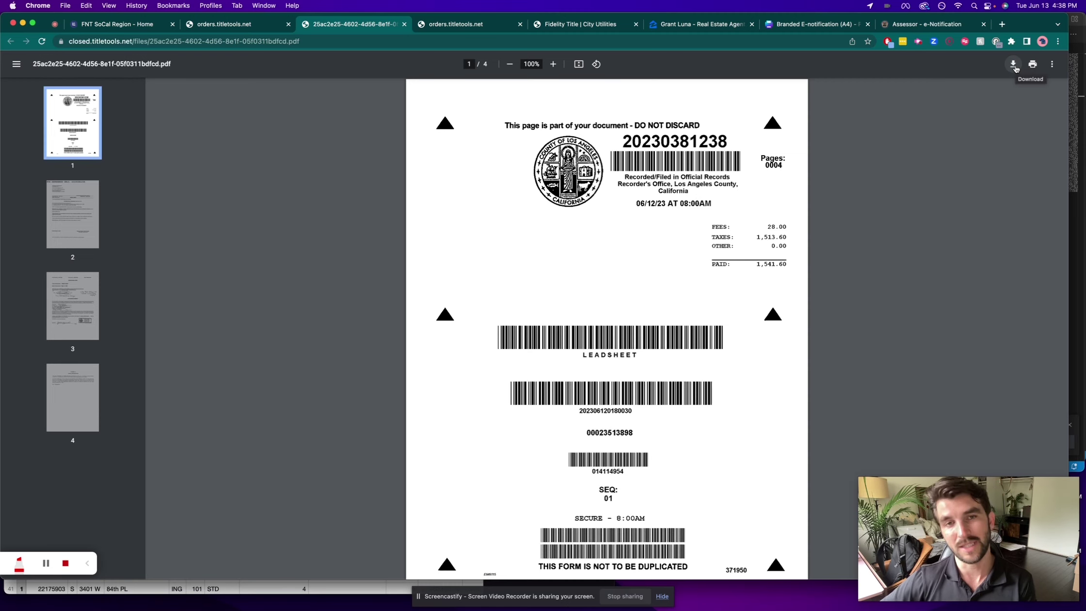
pyautogui.click(233, 23)
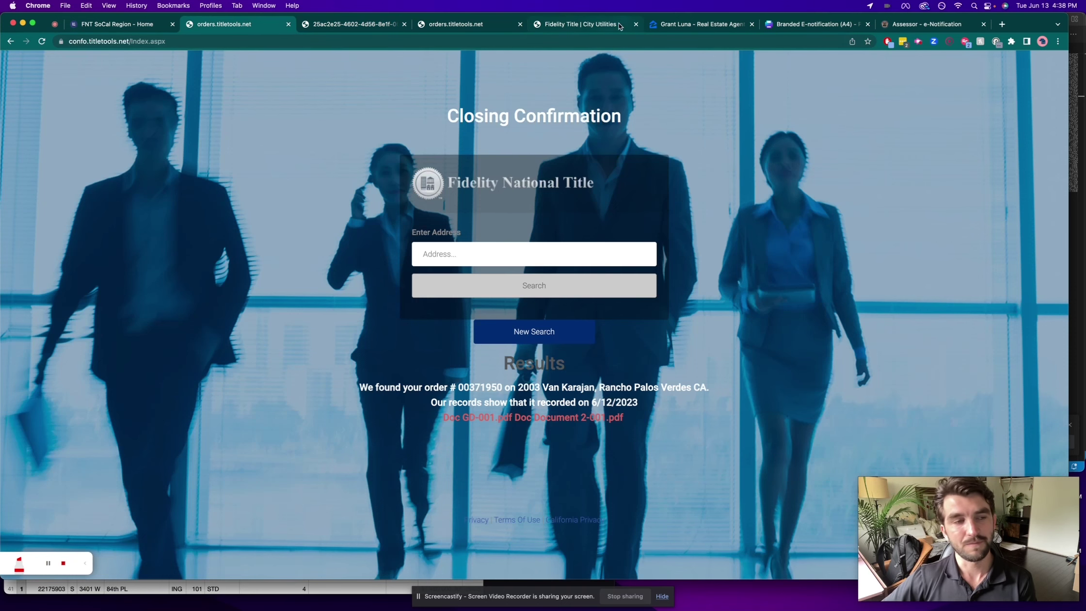
pyautogui.click(104, 24)
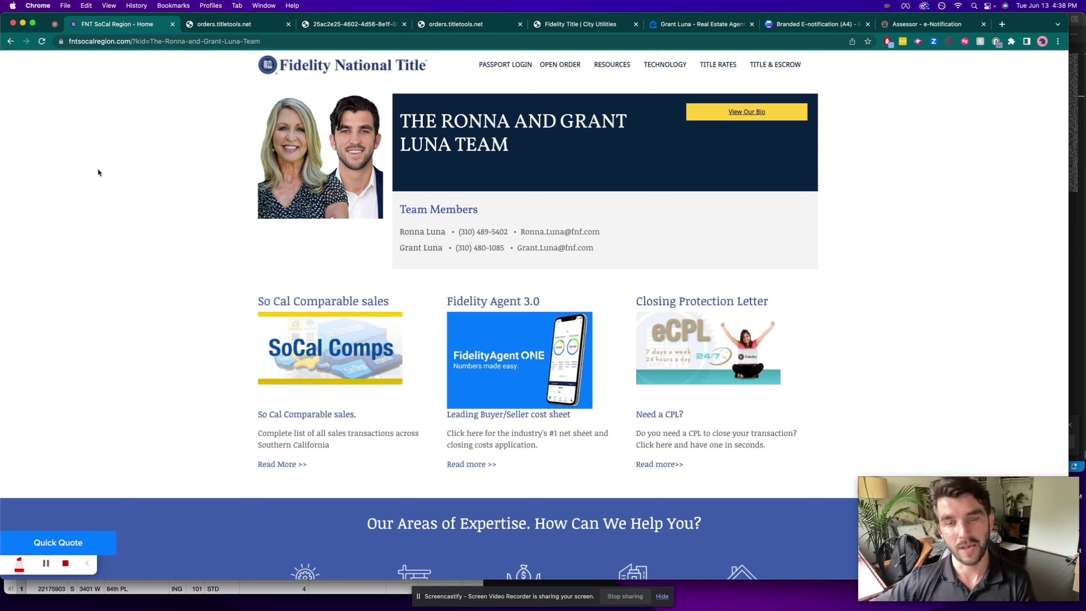
# Step: Open the SoCal utilities directory login and choose the first saved username
pyautogui.moveTo(621, 66)
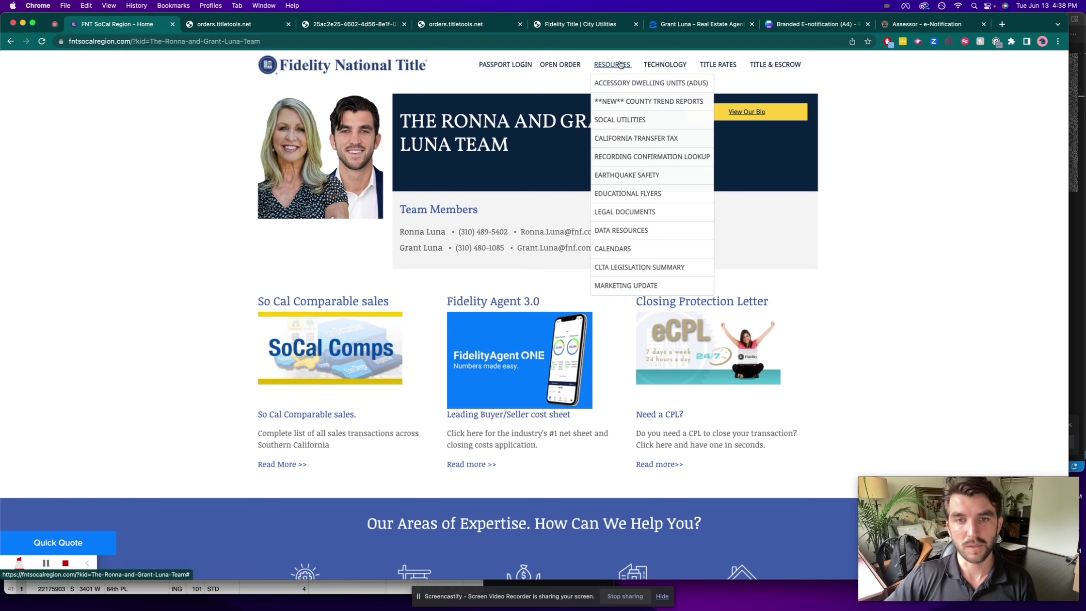
pyautogui.click(635, 120)
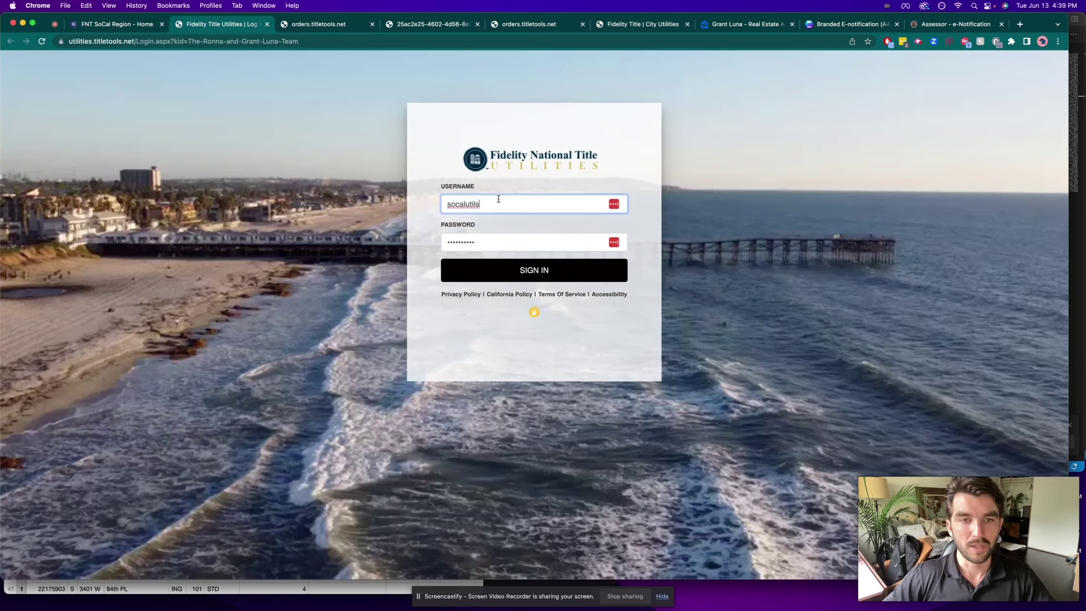
pyautogui.click(487, 204)
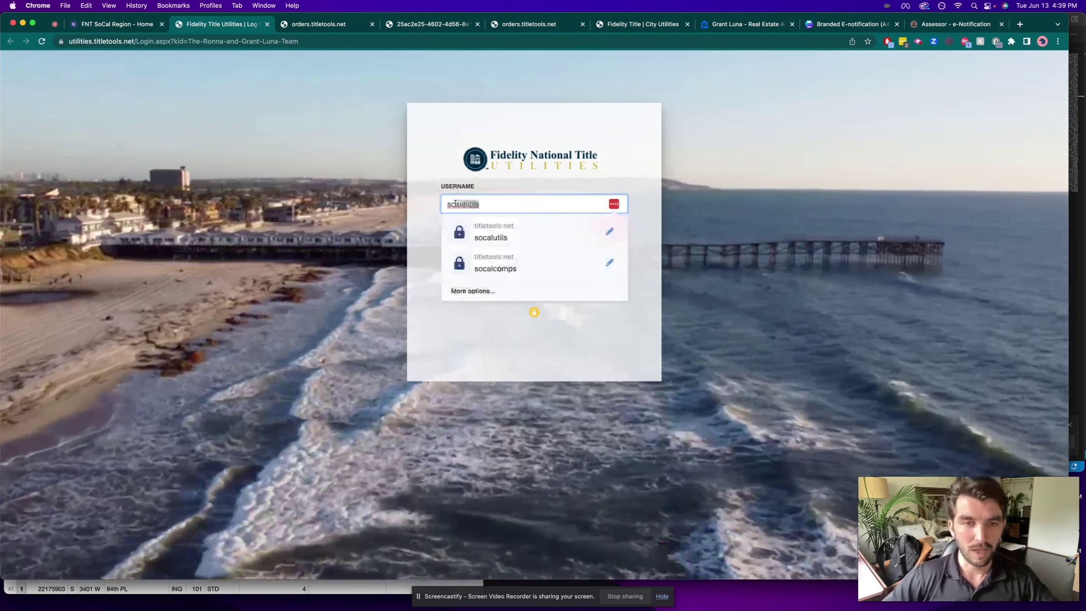
pyautogui.click(483, 240)
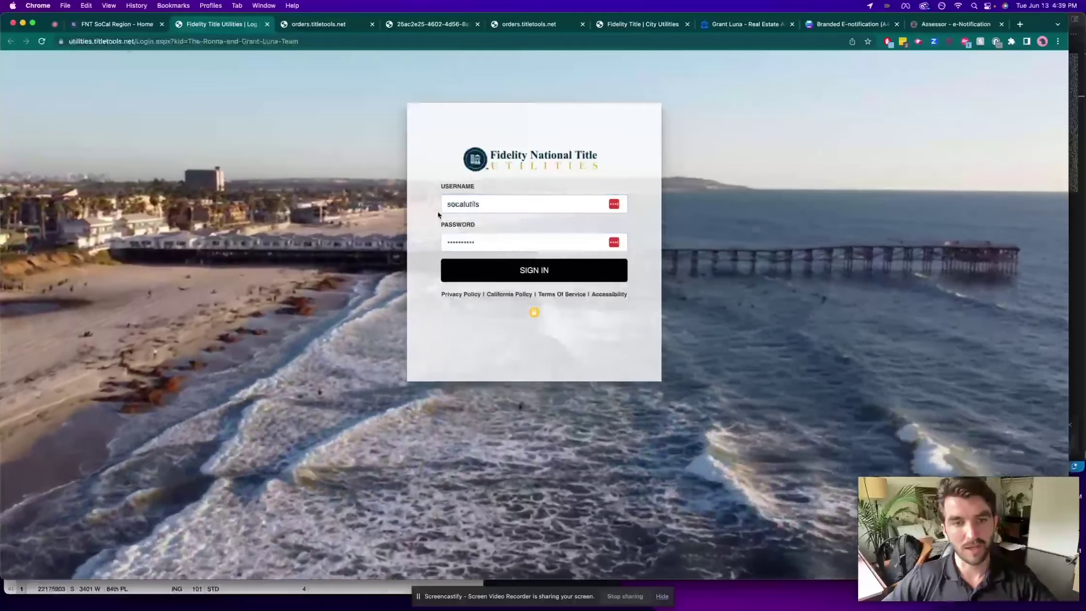
# Step: Re-enter the account password, sign in, and open the Los Angeles city list
pyautogui.click(483, 243)
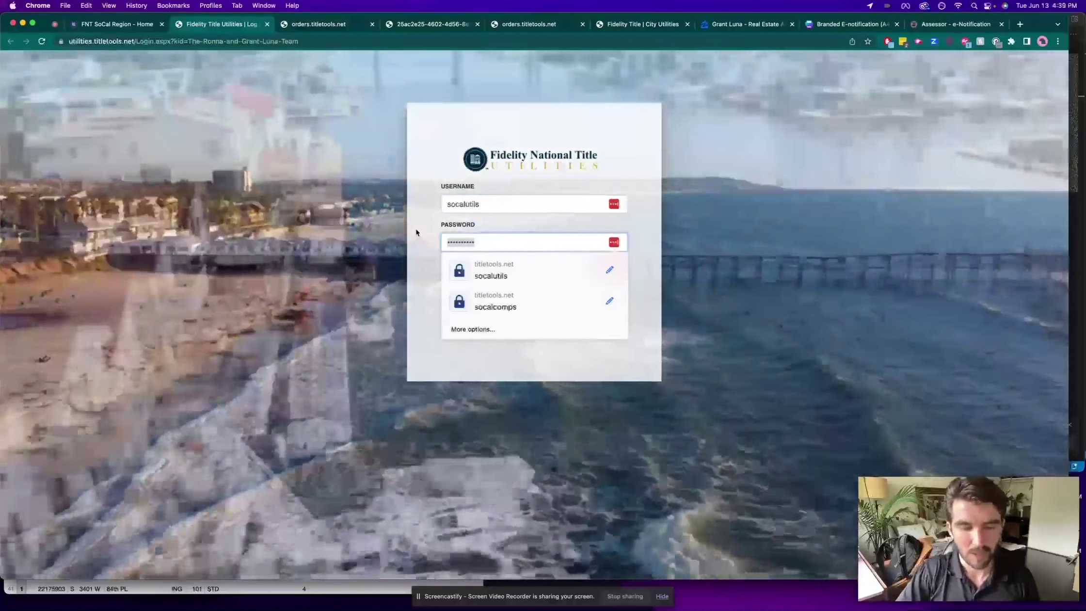
pyautogui.press('super+a')
pyautogui.press('BackSpace')
pyautogui.write('********')
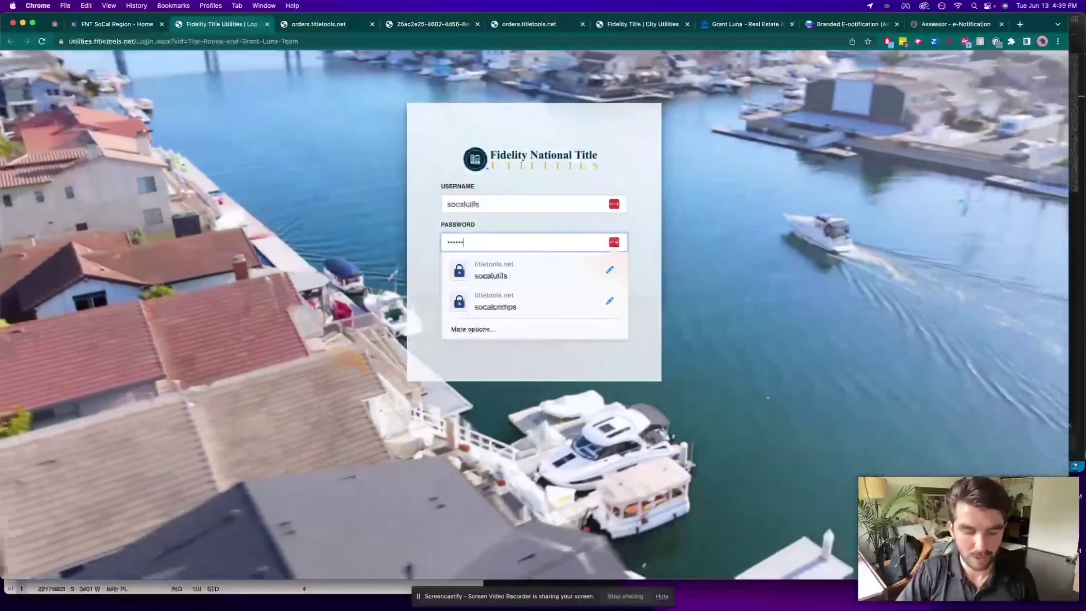
pyautogui.write('*')
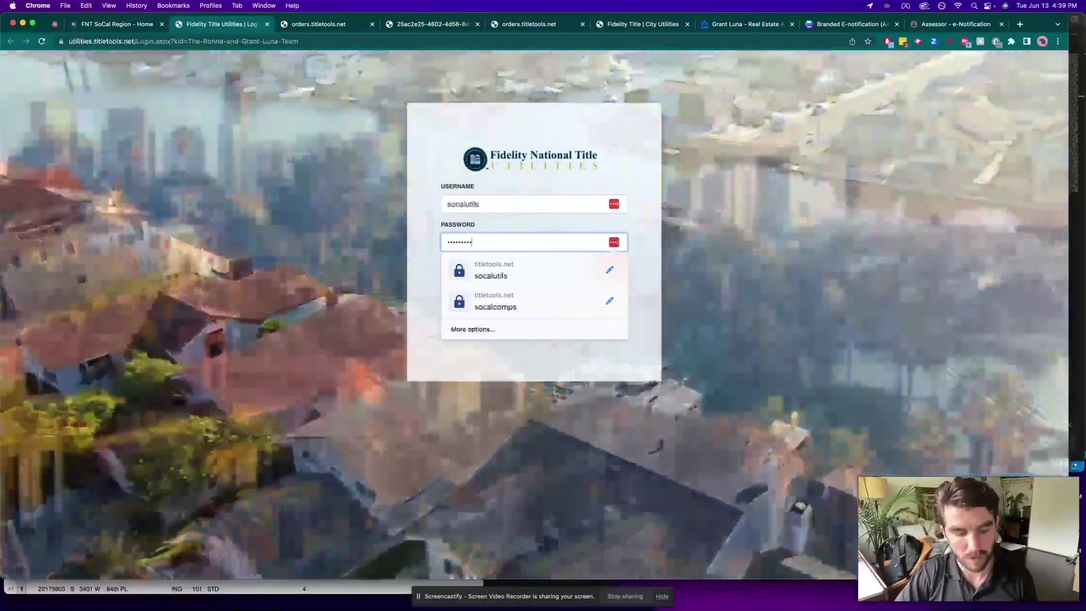
pyautogui.write('*')
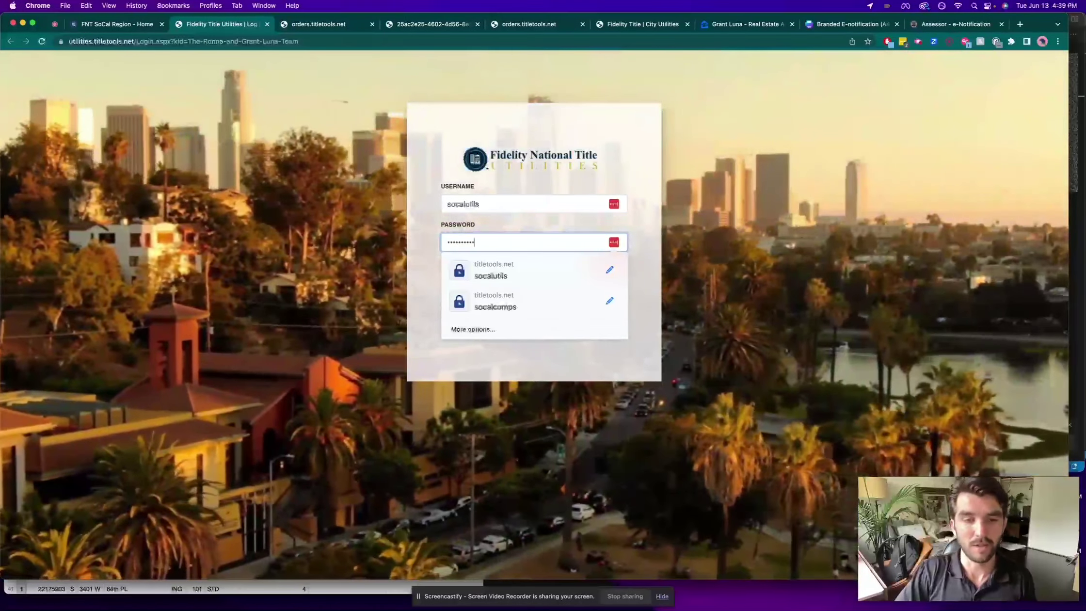
pyautogui.press('Return')
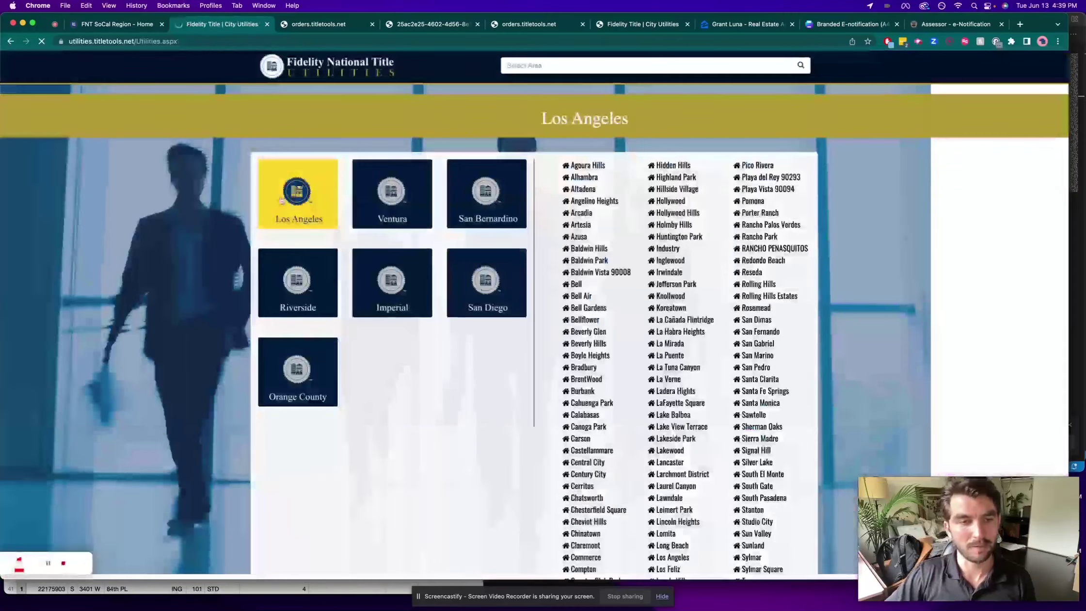
pyautogui.click(296, 184)
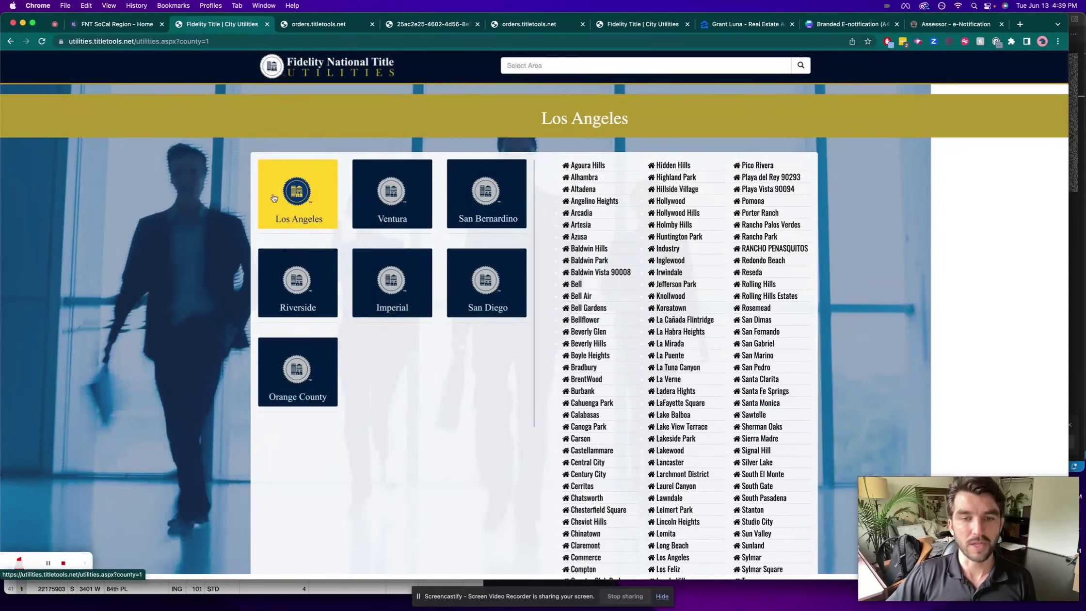
# Step: Open the Rancho Palos Verdes service directory and select its CHAMBER OF COMMERCE heading
pyautogui.scroll(-1, 715, 199)
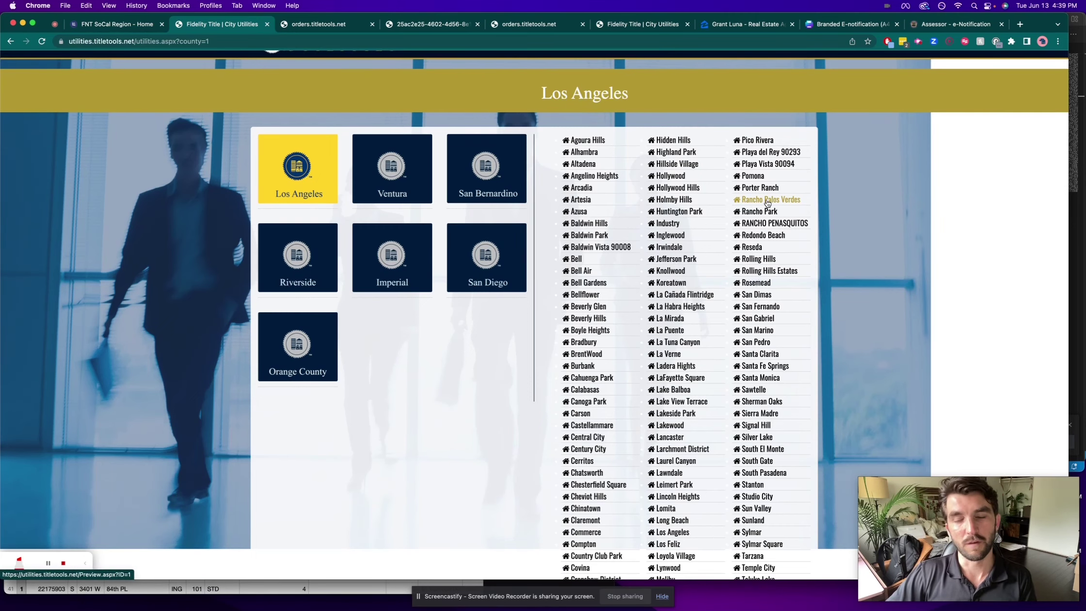
pyautogui.click(767, 200)
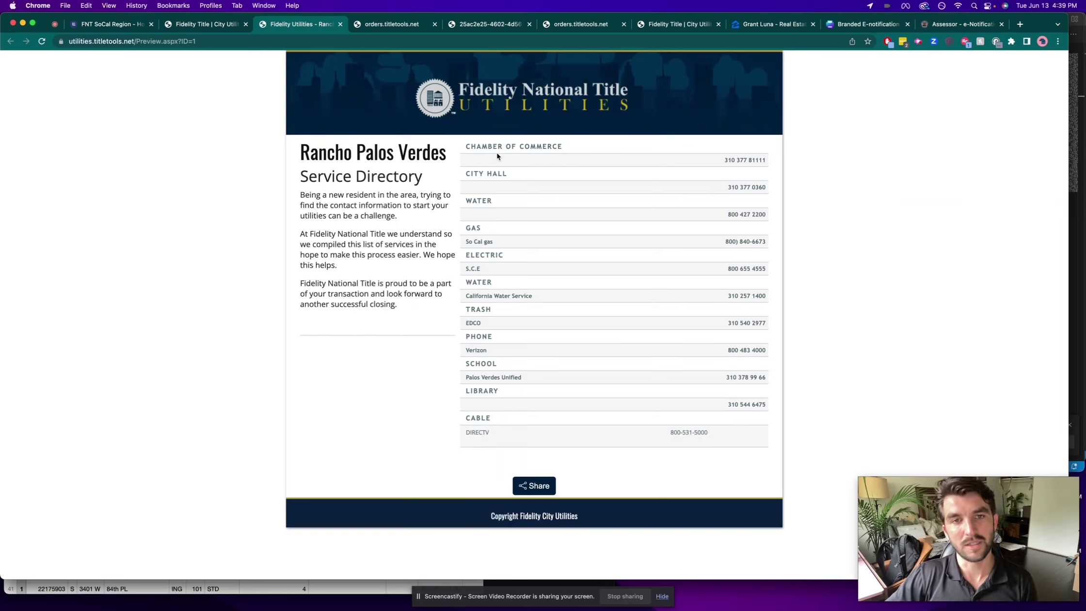
pyautogui.tripleClick(504, 144)
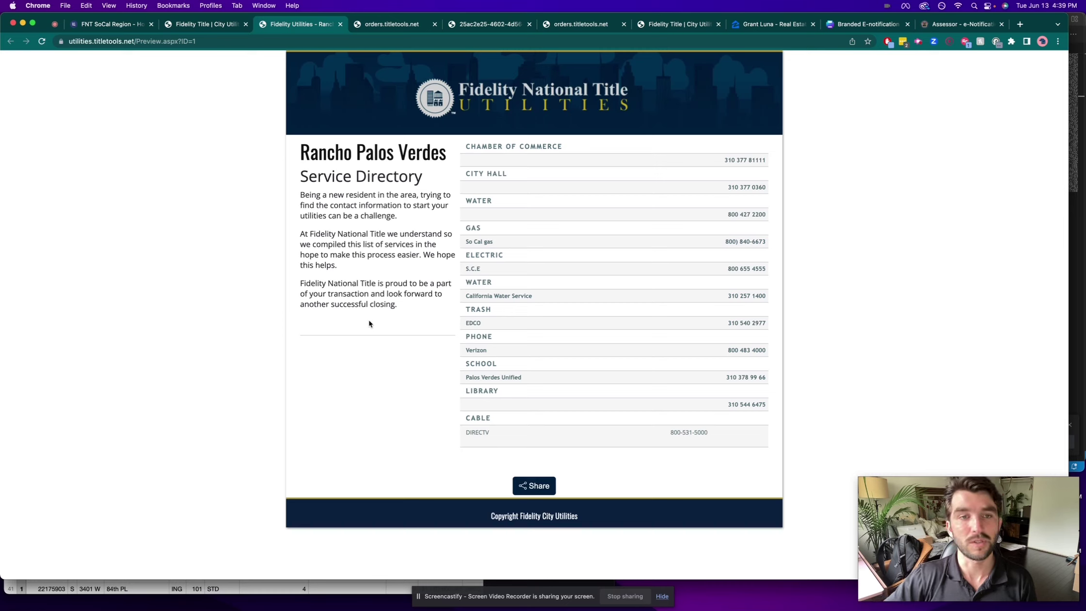
# Step: Take an area screenshot of the directory page from banner to bottom
pyautogui.press('super+shift+4')
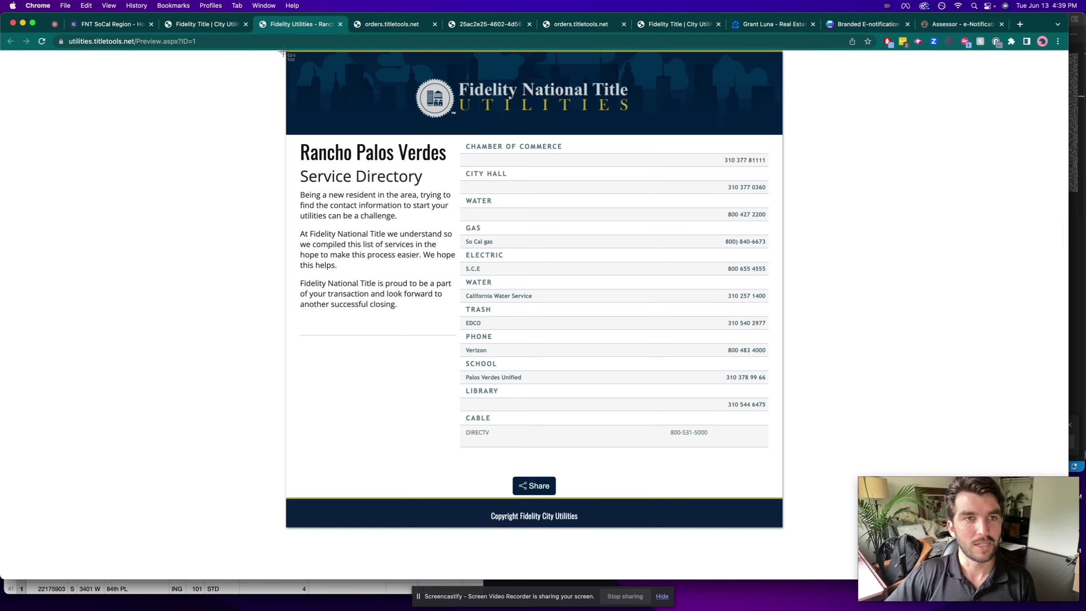
pyautogui.moveTo(283, 52); pyautogui.dragTo(785, 526)
pyautogui.moveTo(245, 587)
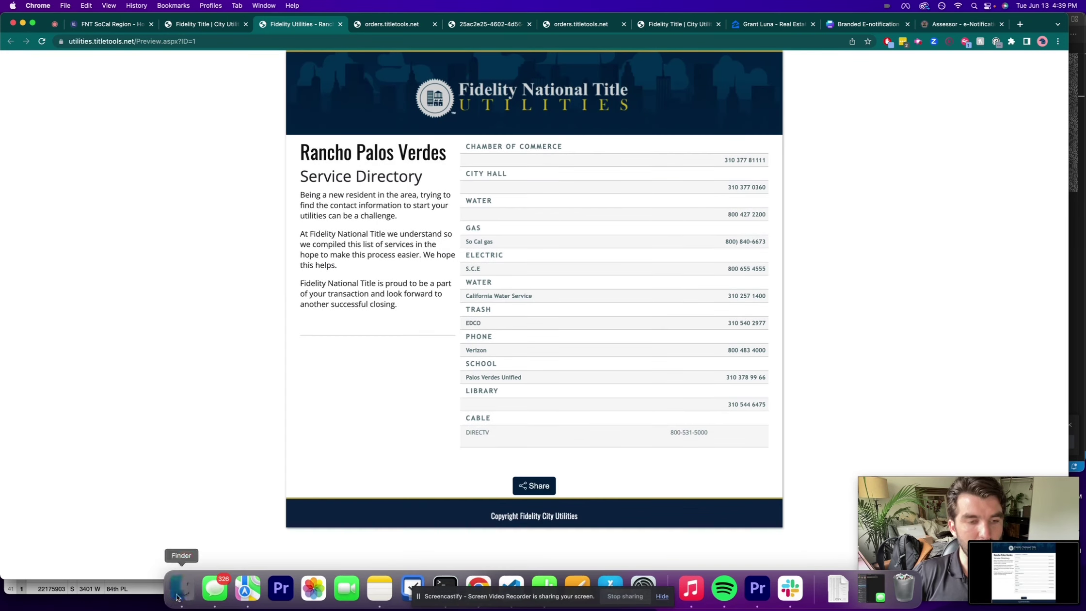
pyautogui.click(177, 596)
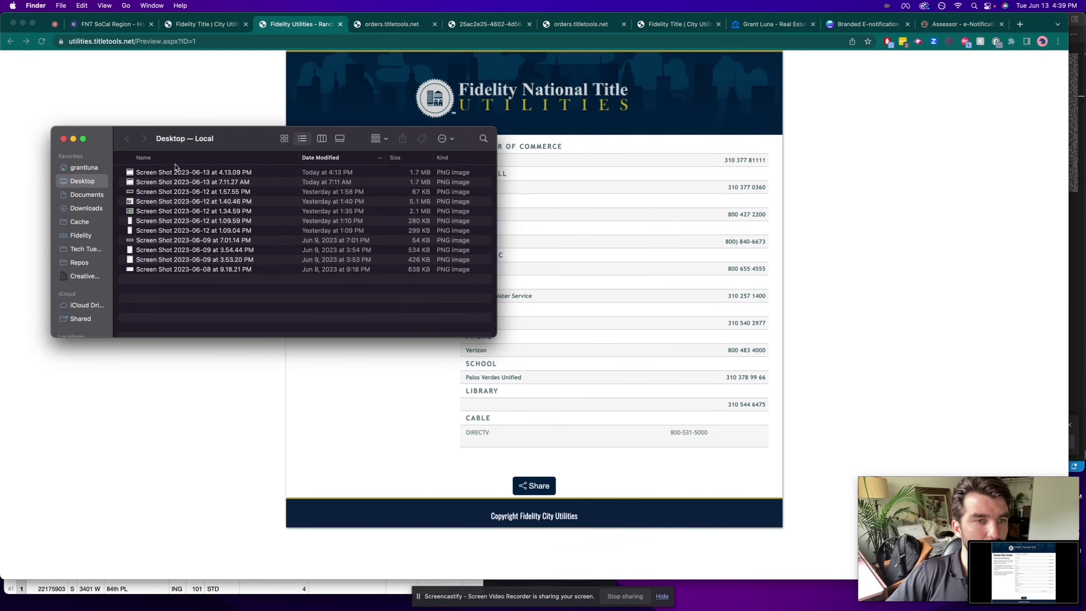
pyautogui.moveTo(1002, 534)
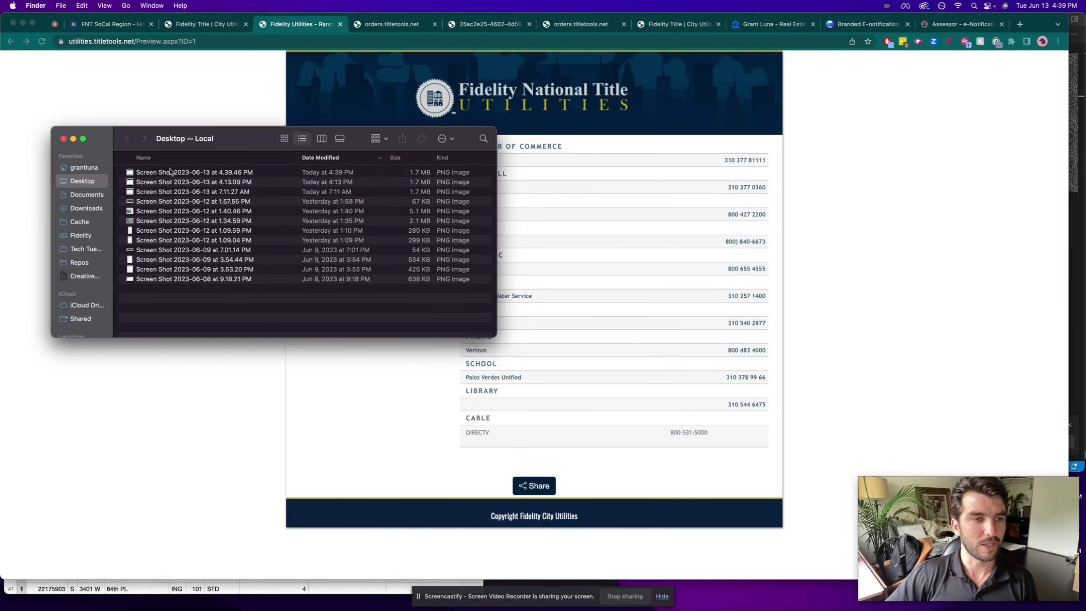
pyautogui.doubleClick(170, 172)
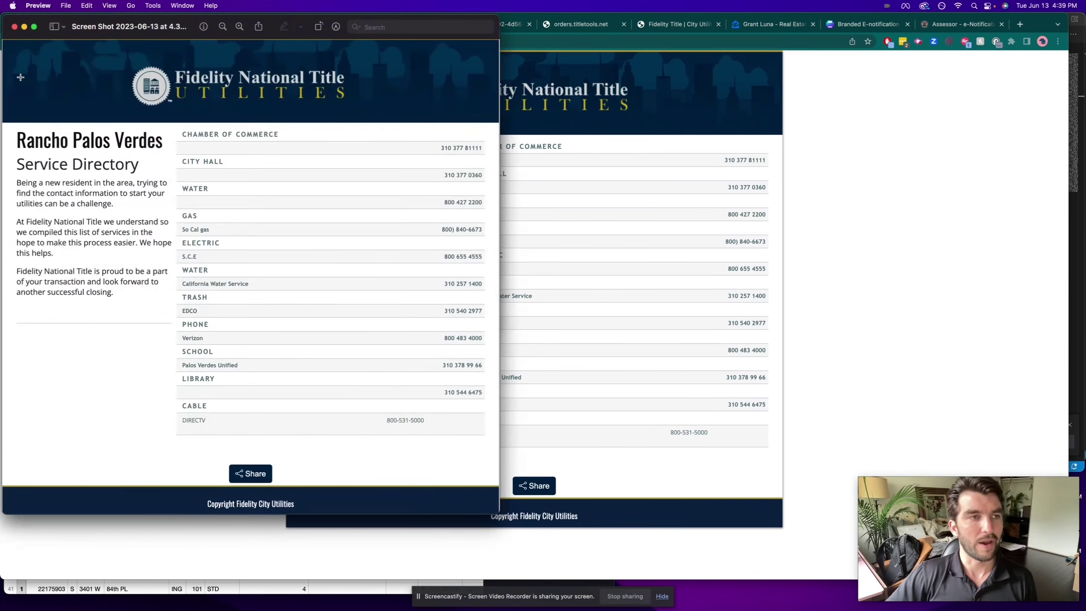
pyautogui.click(12, 26)
pyautogui.click(885, 97)
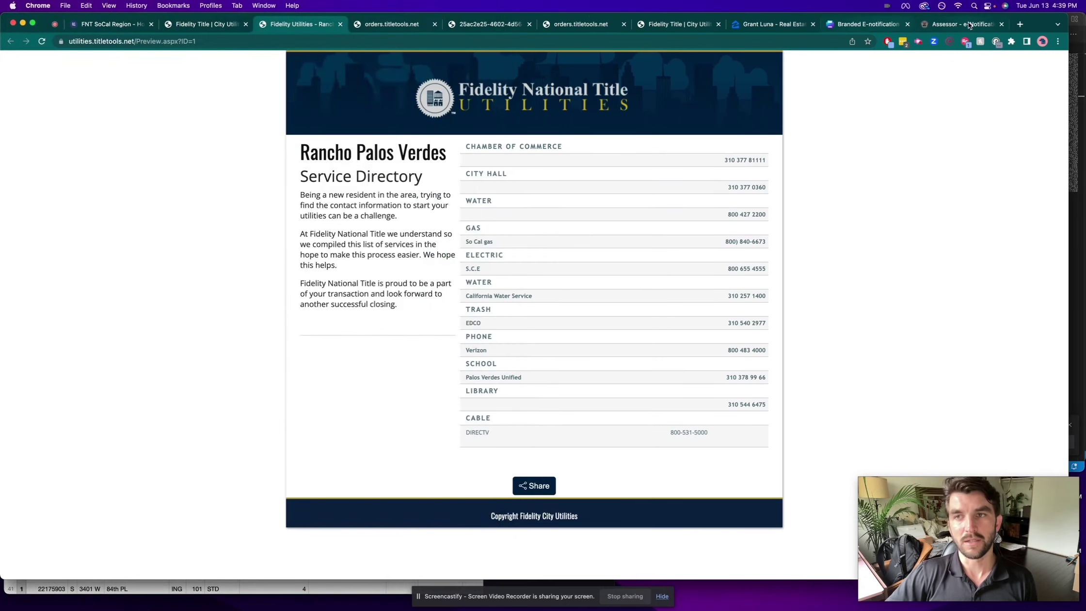
pyautogui.press('super+t')
# Step: Load Canva, open the saved service directory flyer design, and close the Canva home tab
pyautogui.write('canva')
pyautogui.press('Return')
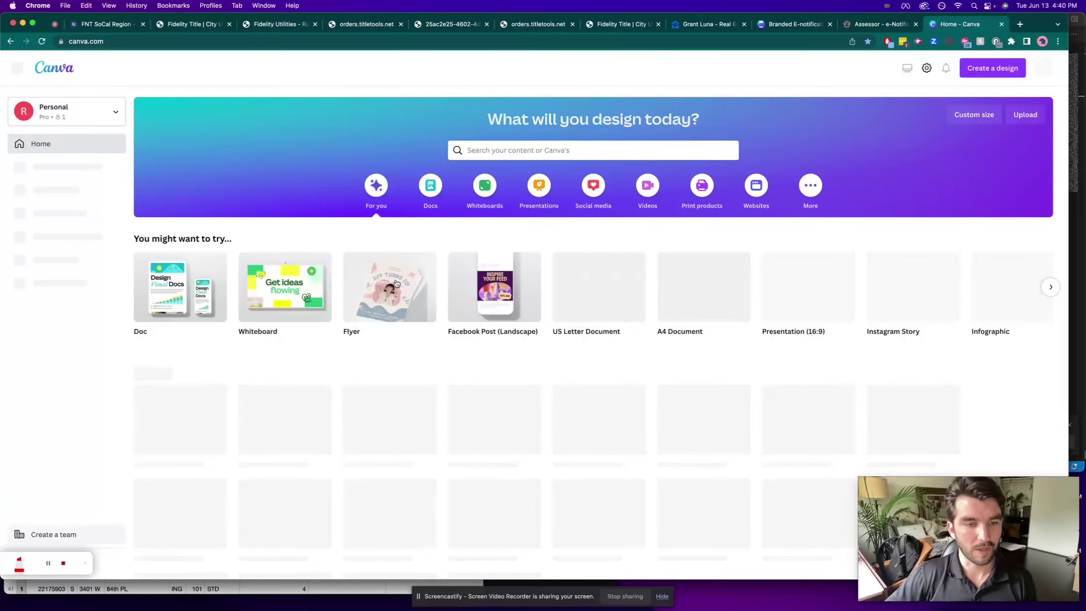
pyautogui.scroll(-2, 412, 319)
pyautogui.click(500, 361)
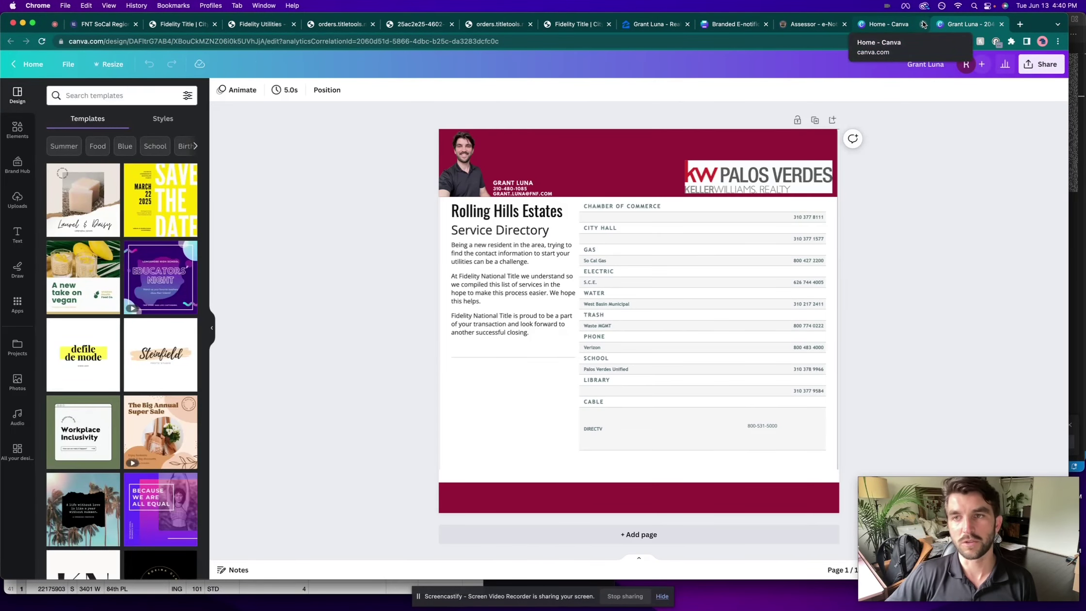
pyautogui.click(924, 24)
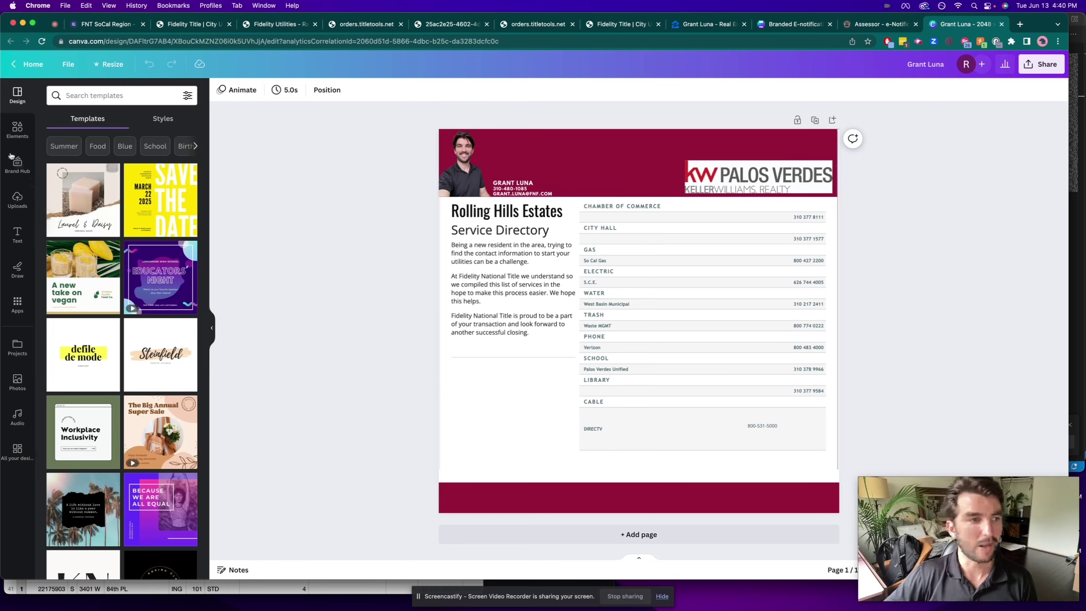
# Step: Delete the bottom red band and stretch a new square shape across the page bottom
pyautogui.click(17, 129)
pyautogui.click(488, 499)
pyautogui.press('BackSpace')
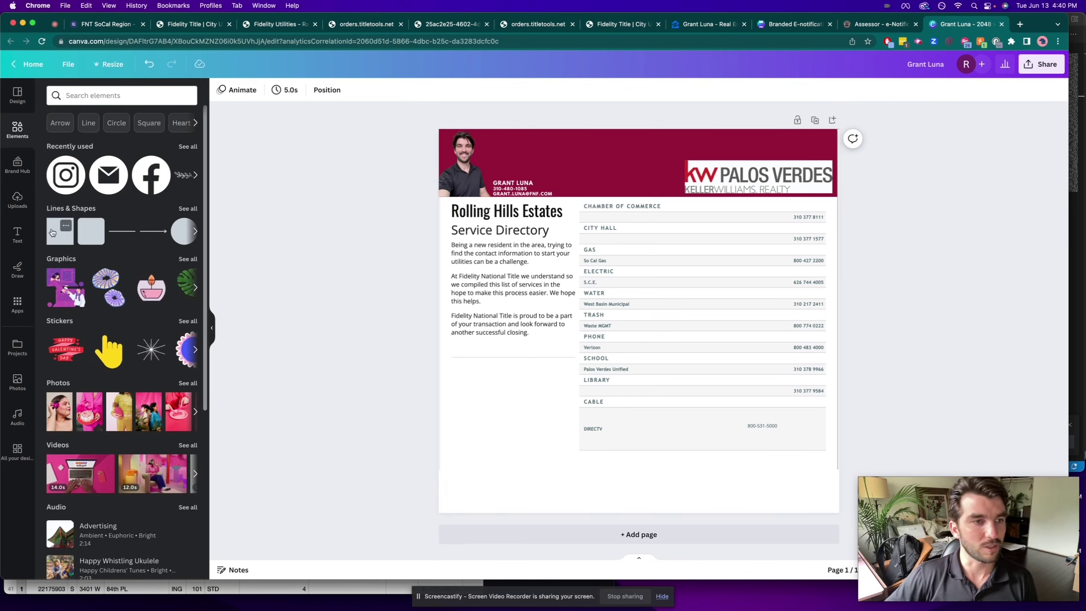
pyautogui.click(60, 230)
pyautogui.moveTo(632, 301); pyautogui.dragTo(476, 512)
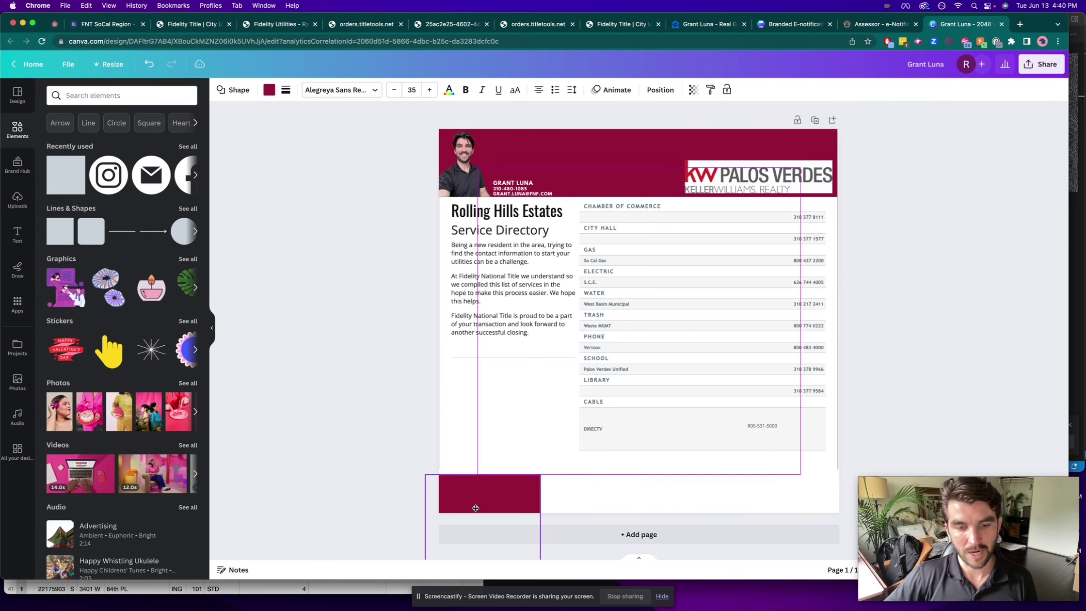
pyautogui.moveTo(539, 532); pyautogui.dragTo(865, 520)
pyautogui.click(915, 346)
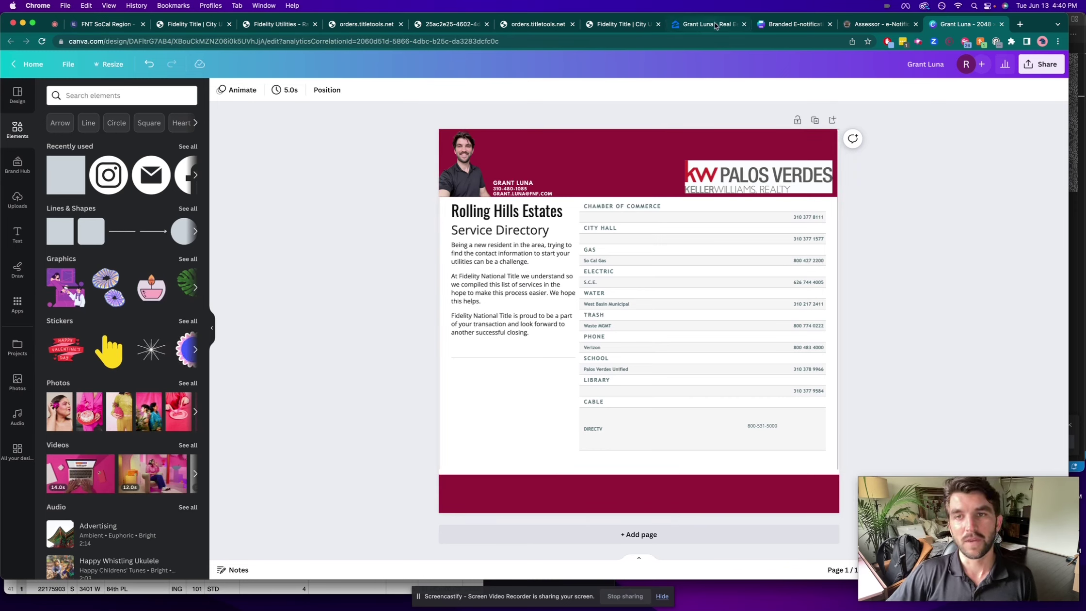
# Step: Review the Branded E-notification flyer, then scroll the LA County Assessor e-Notification page
pyautogui.click(789, 26)
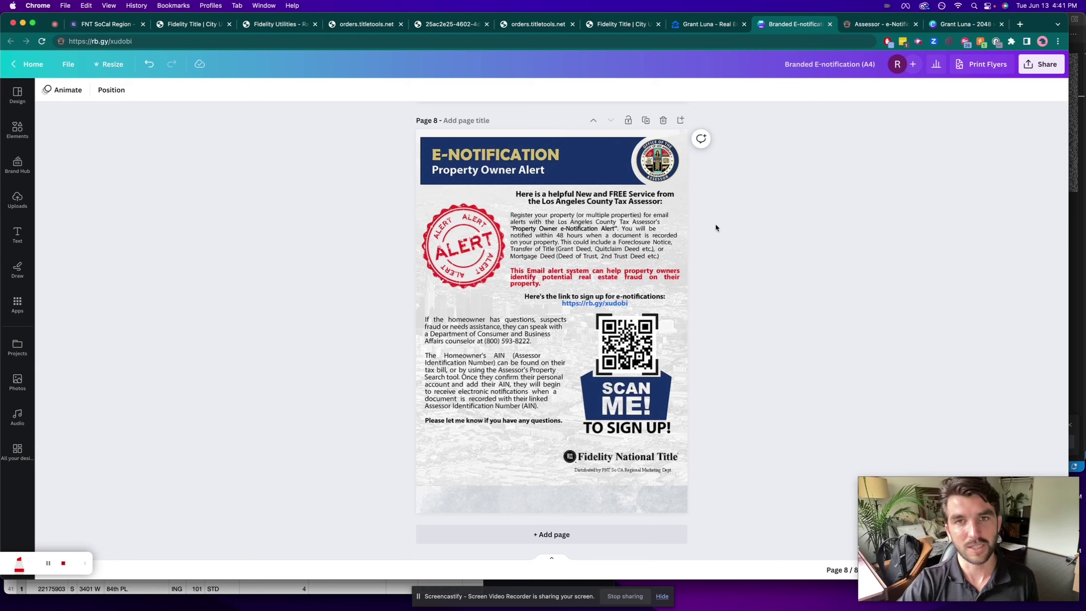
pyautogui.click(877, 24)
pyautogui.scroll(-1, 524, 302)
pyautogui.scroll(-3, 523, 301)
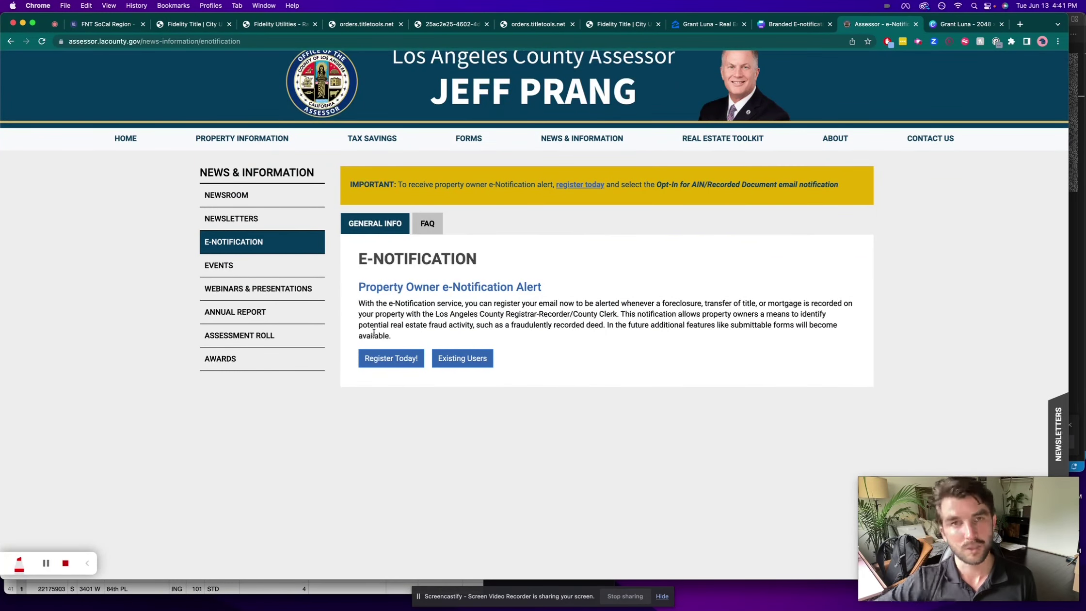